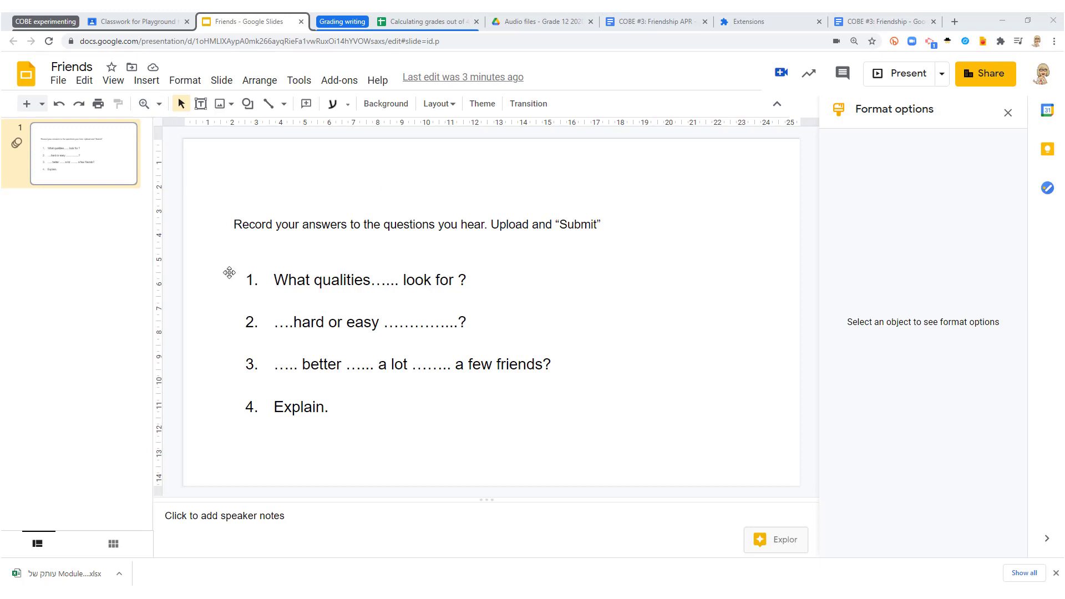
- Select the four questions and the instruction text, then present the Friends slide full-screen
drag(249, 278, 617, 453)
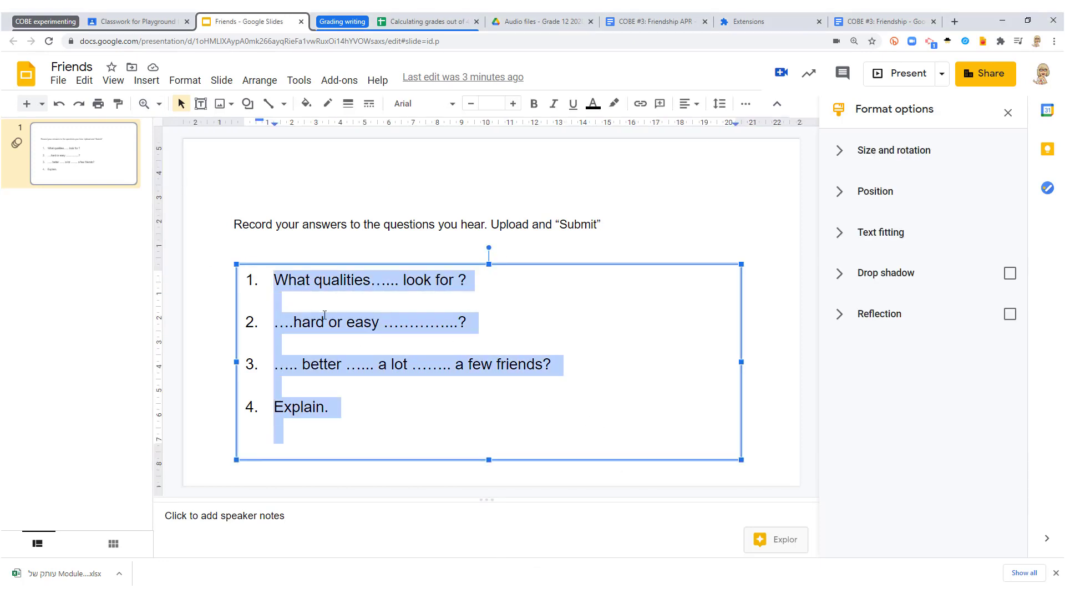
click(311, 224)
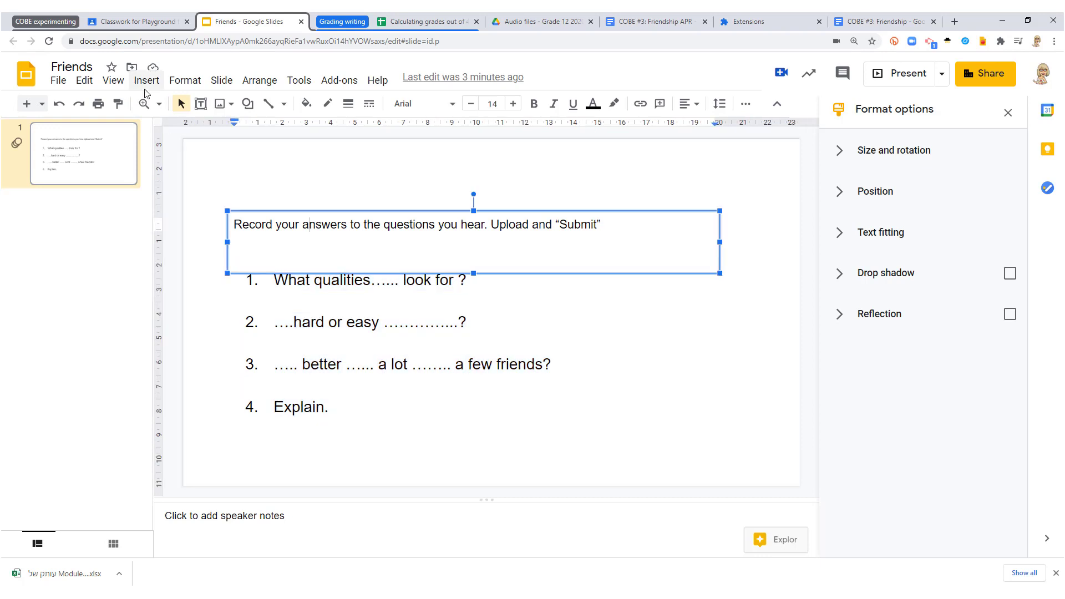
click(891, 84)
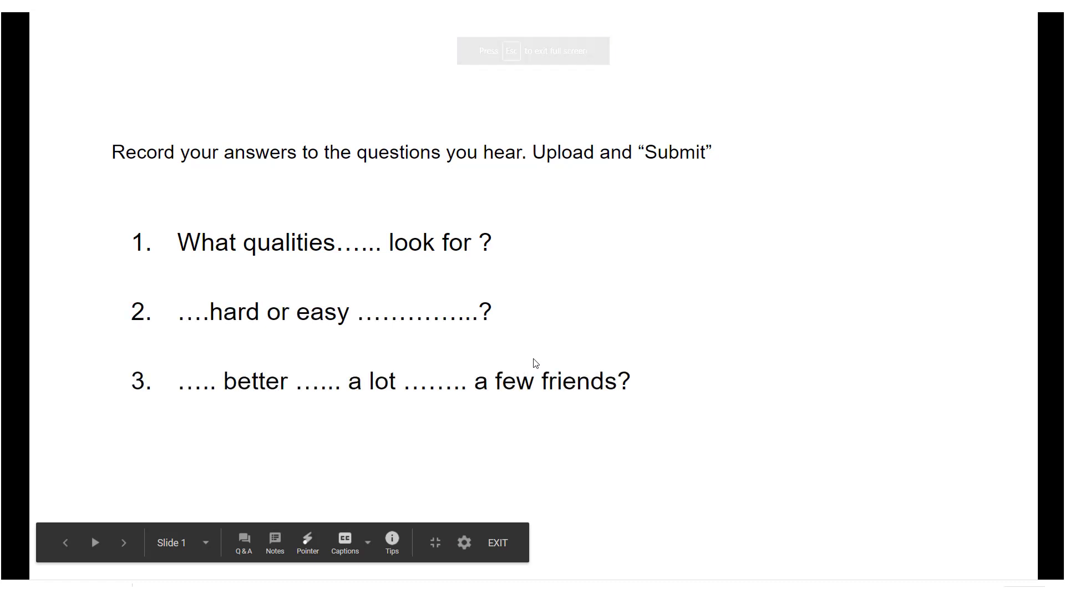
- After the questions appear, exit the slideshow and return to the Friends slide editor
click(497, 542)
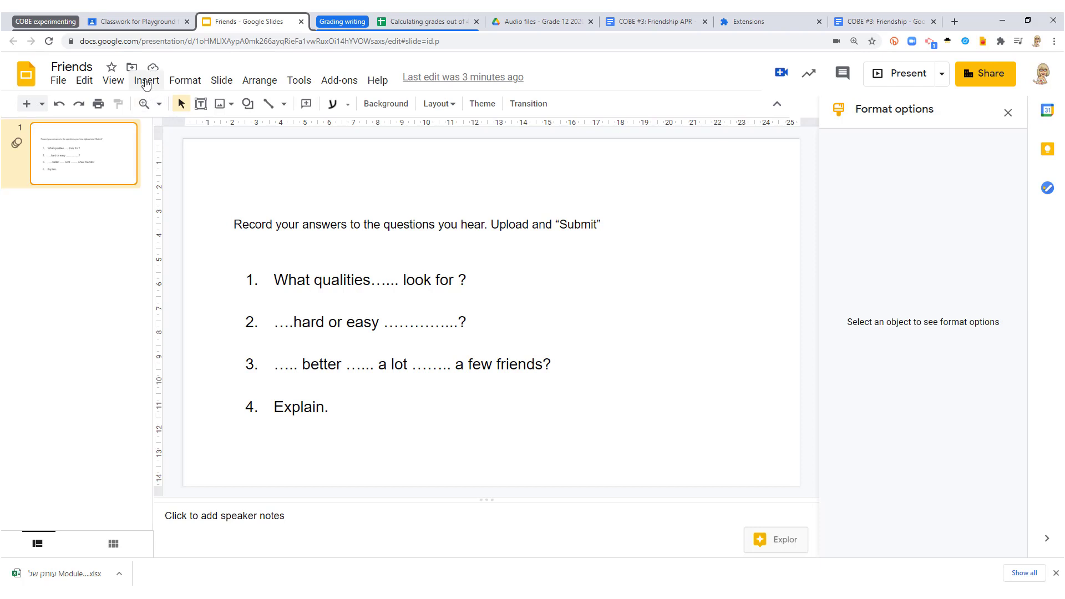
- Insert friends.mp3 from My Drive onto the slide, then play and pause it
click(146, 81)
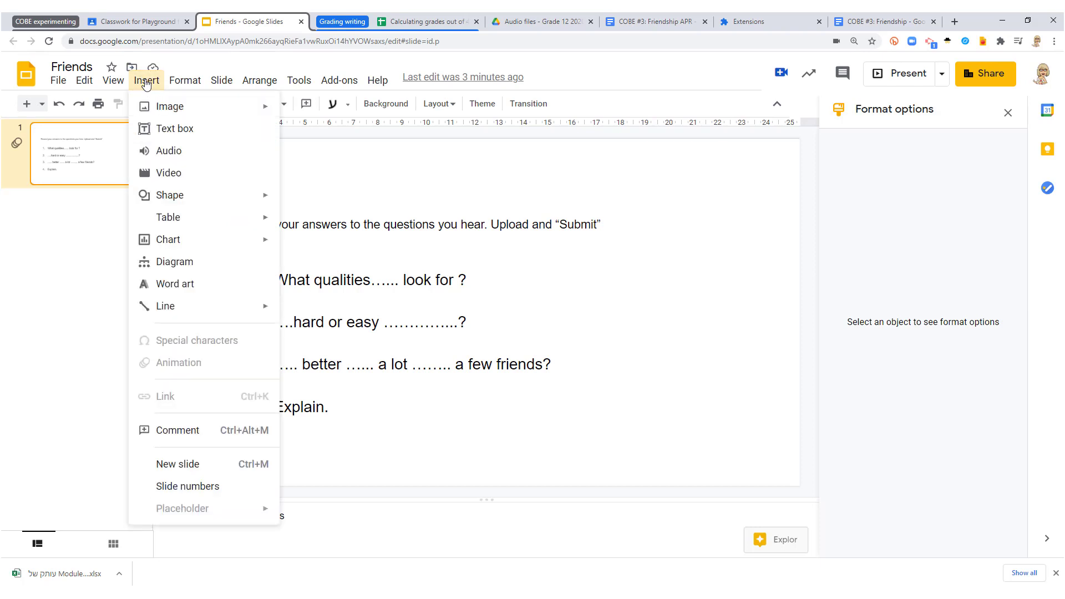
click(181, 157)
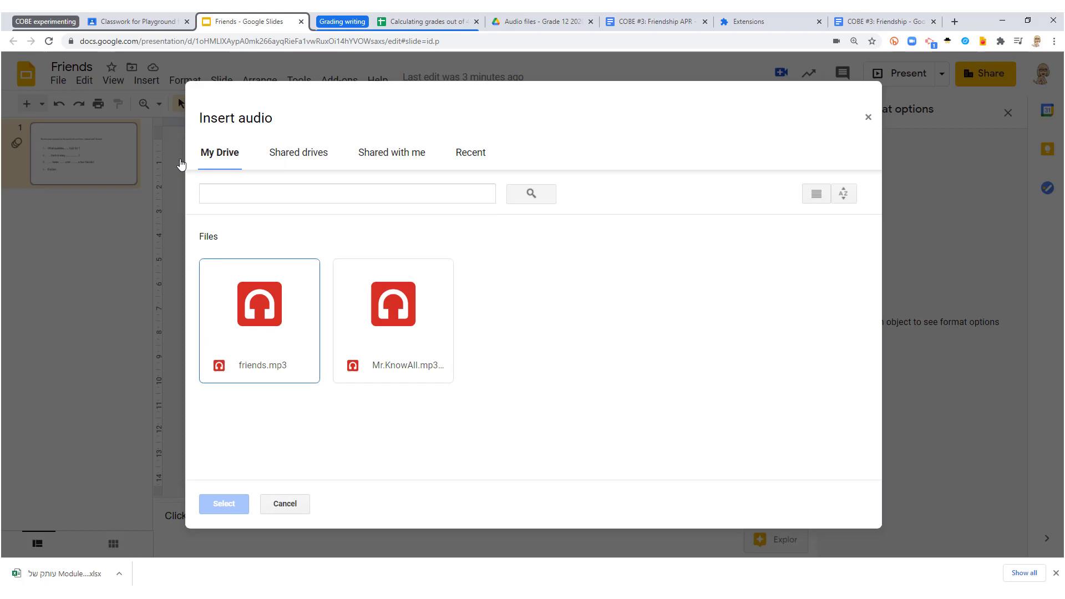
double_click(262, 347)
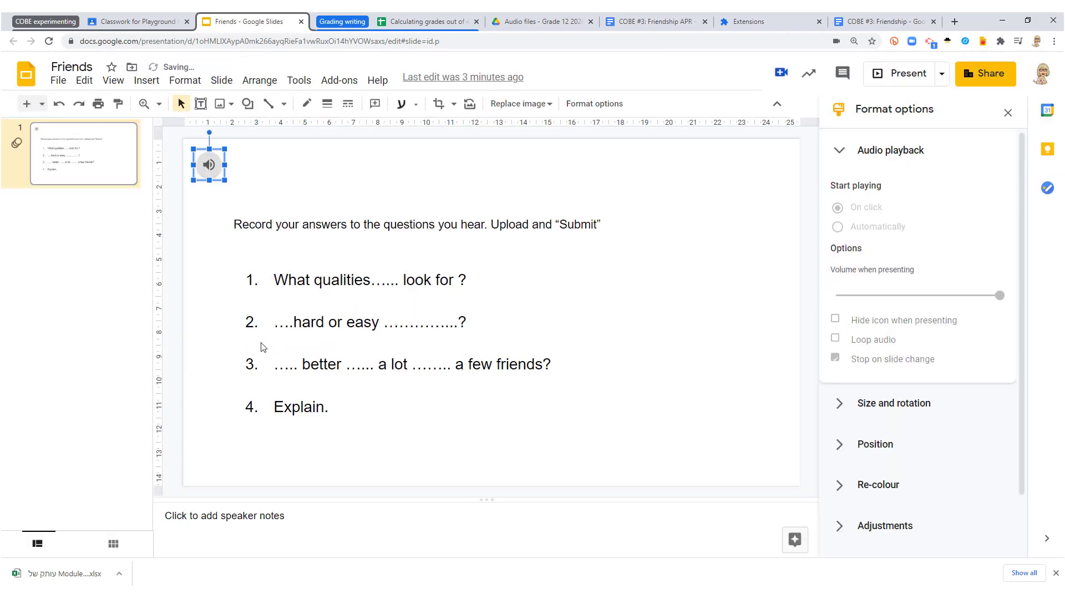
click(211, 202)
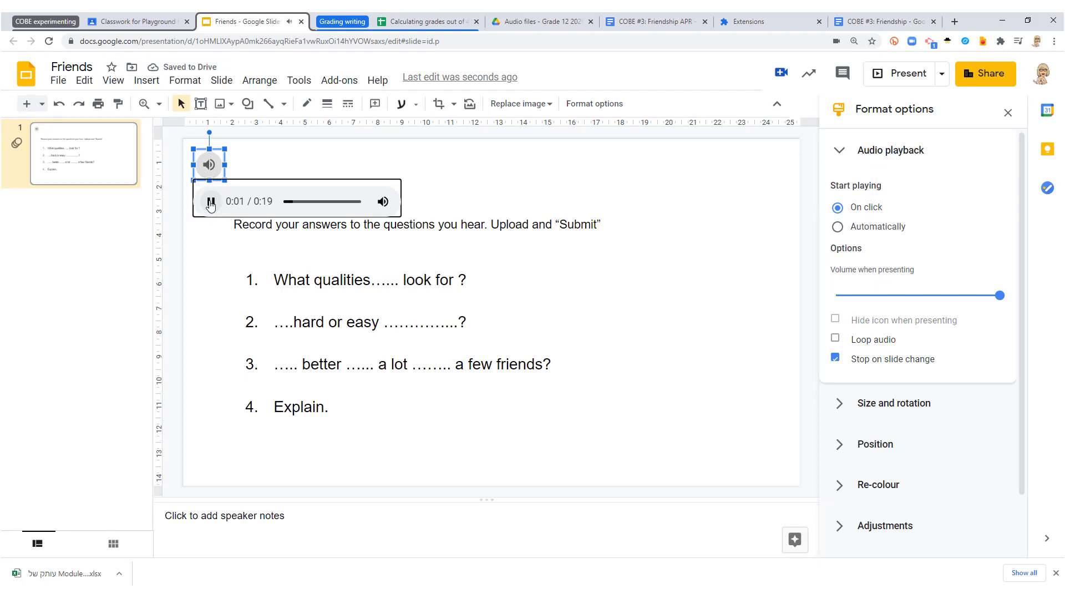
click(212, 205)
click(909, 76)
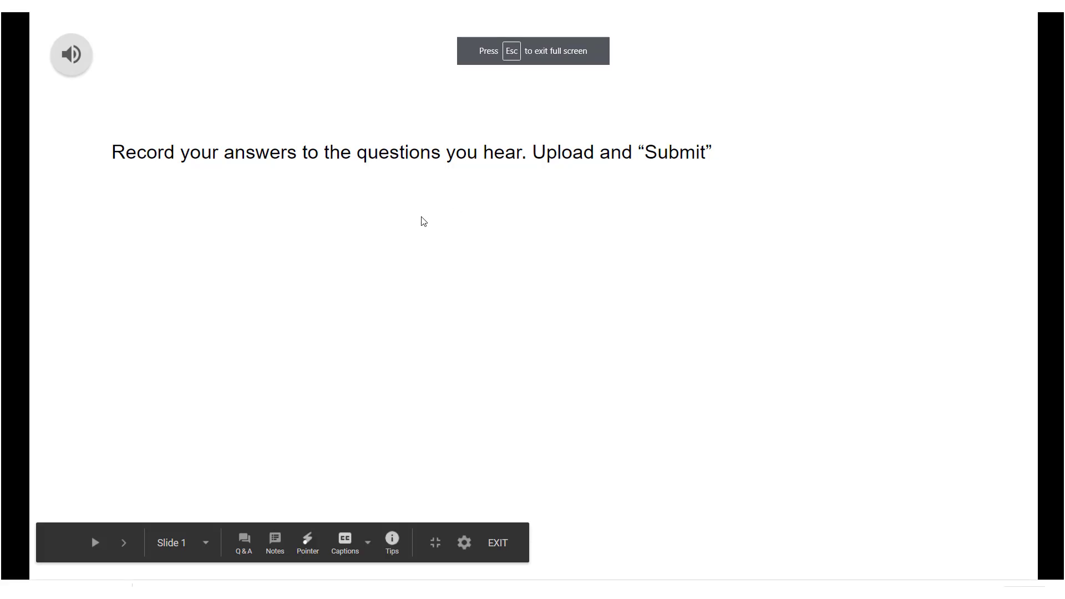
mouse_move(70, 68)
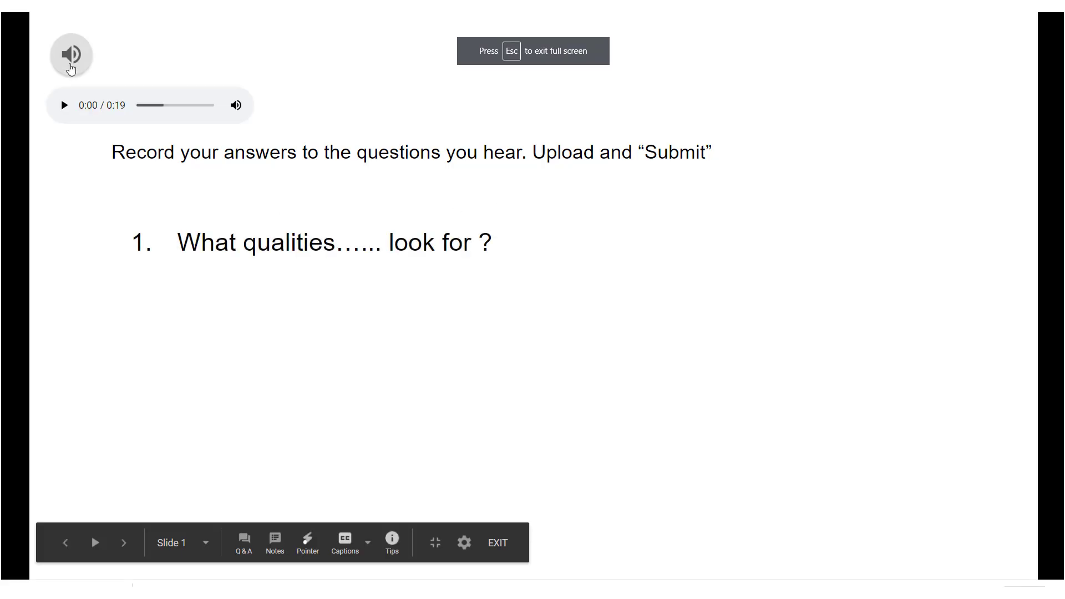
click(64, 105)
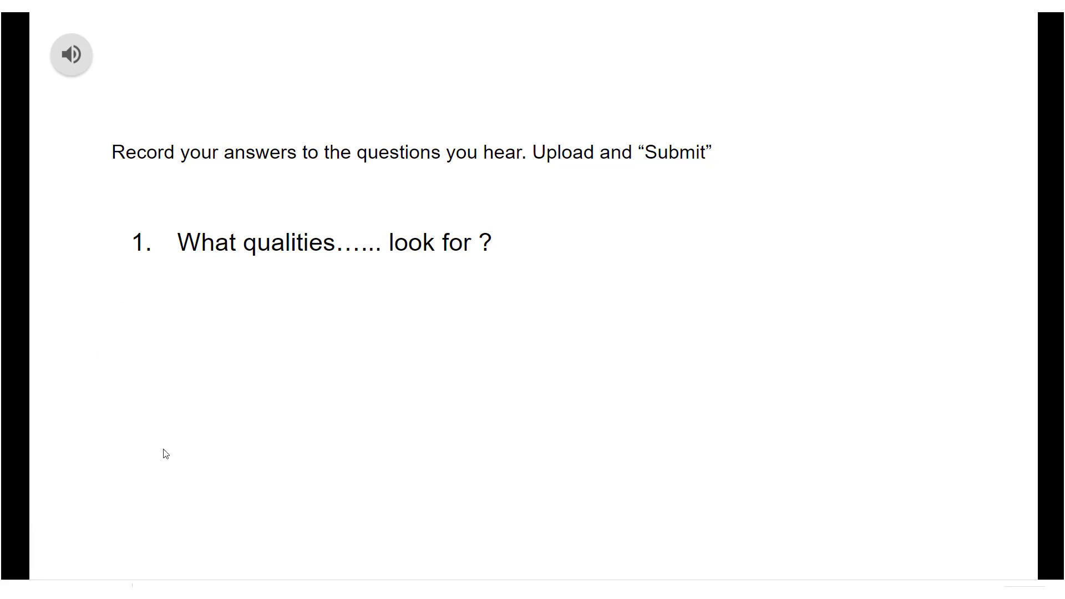
click(791, 524)
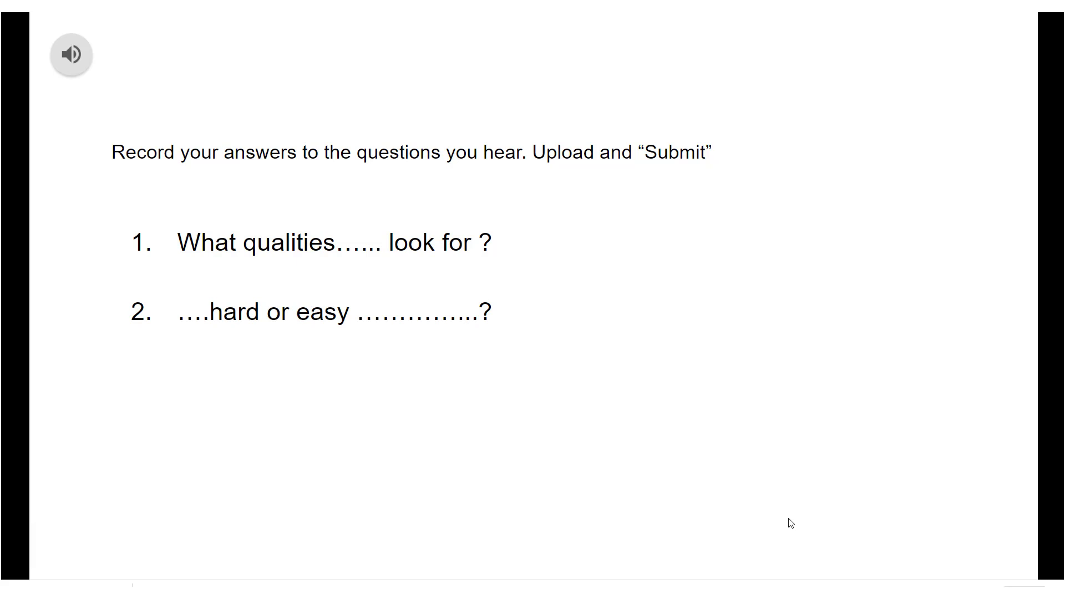
click(791, 524)
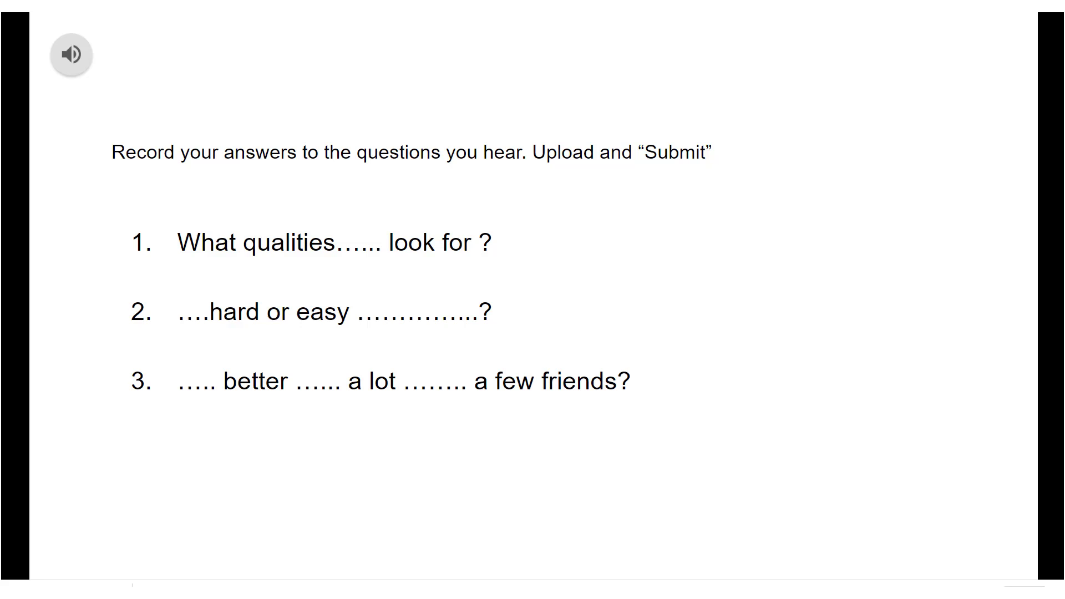
key(Escape)
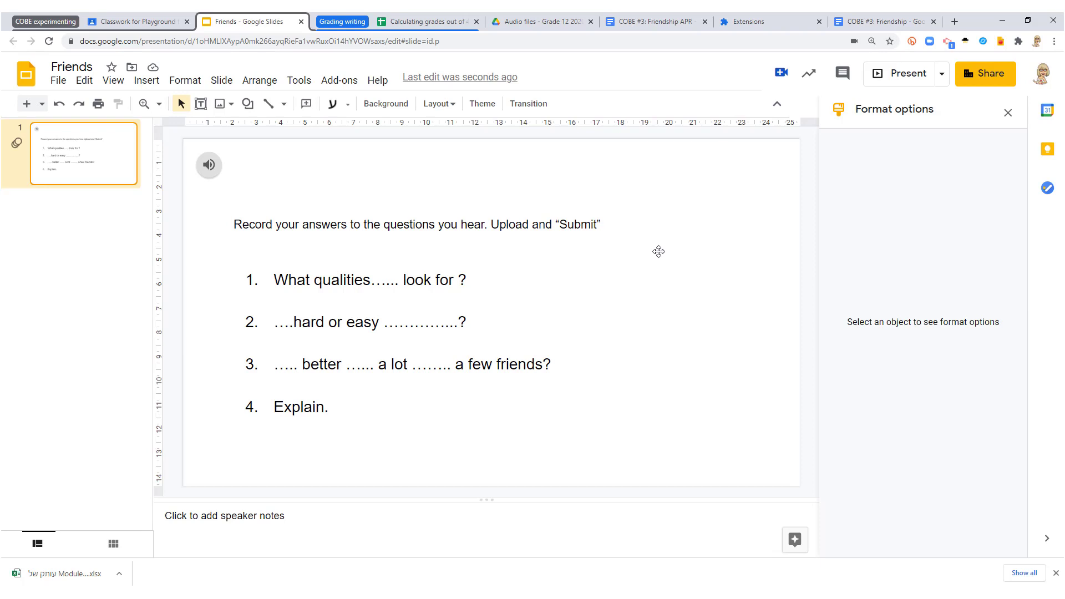
- Create an assignment titled 'Friends Practice COBE' and open the Google Drive attachment picker
click(148, 27)
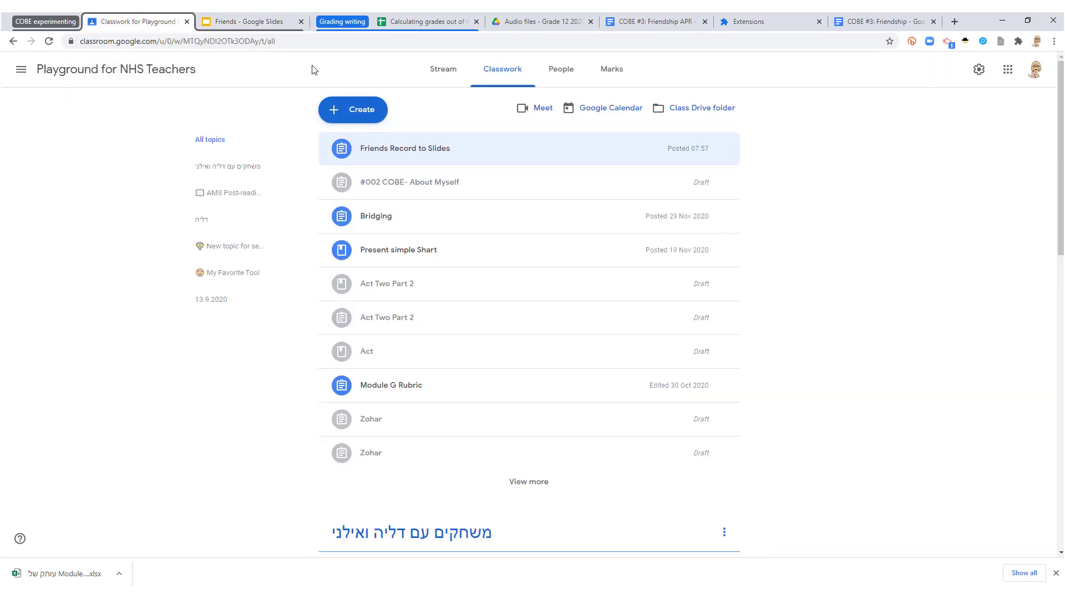
click(355, 110)
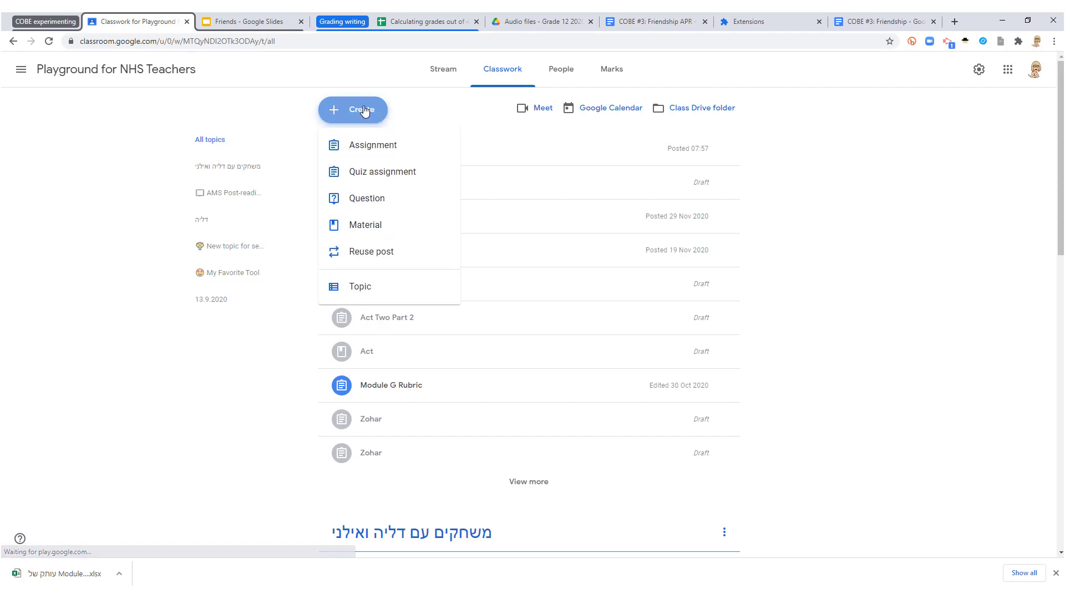
click(364, 147)
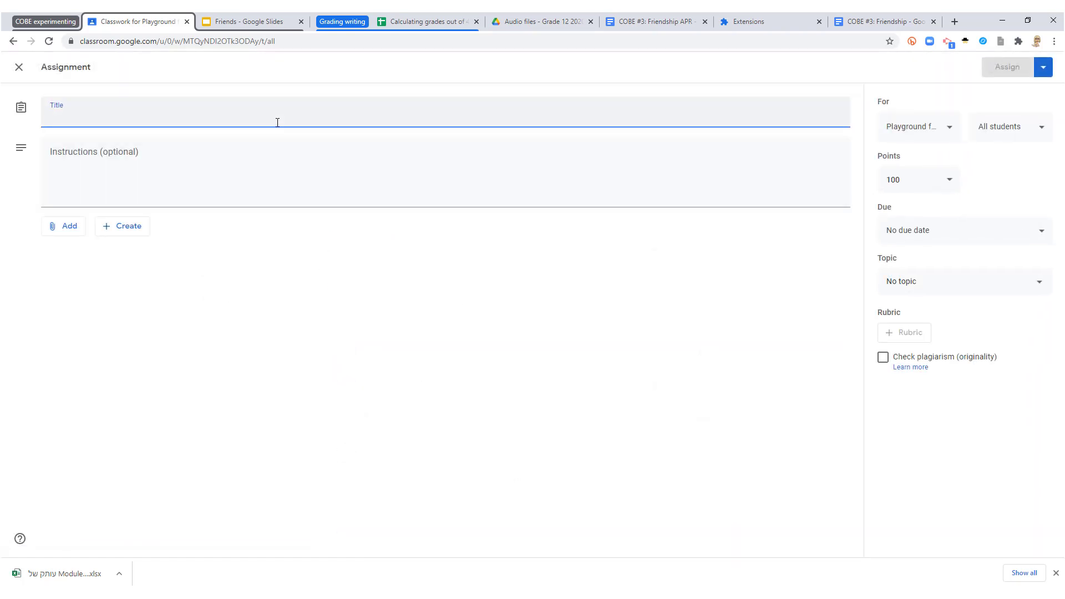
text(Friends Practice COBE)
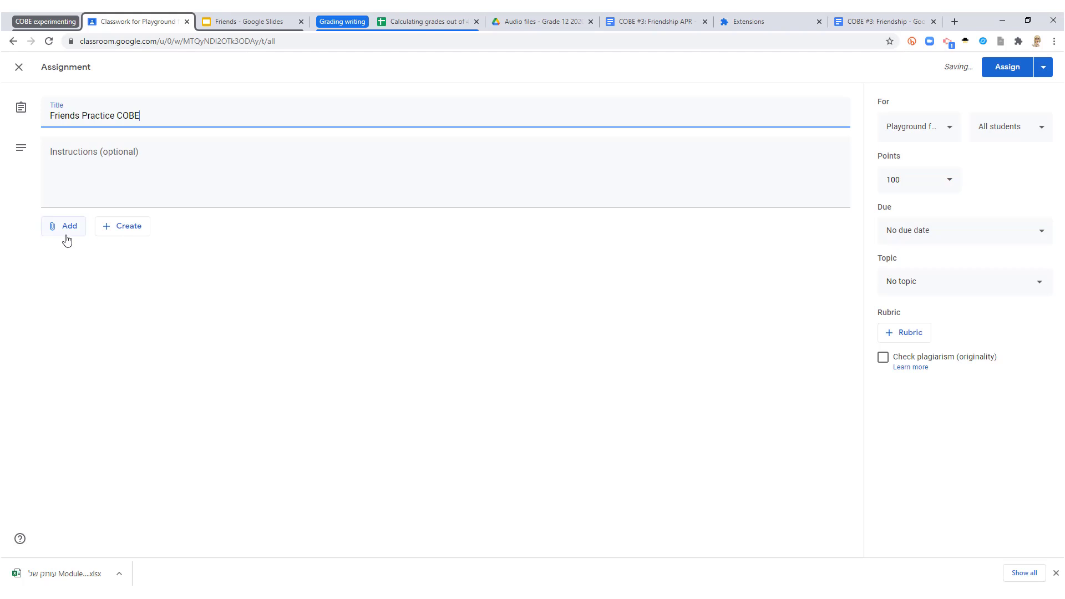
click(66, 233)
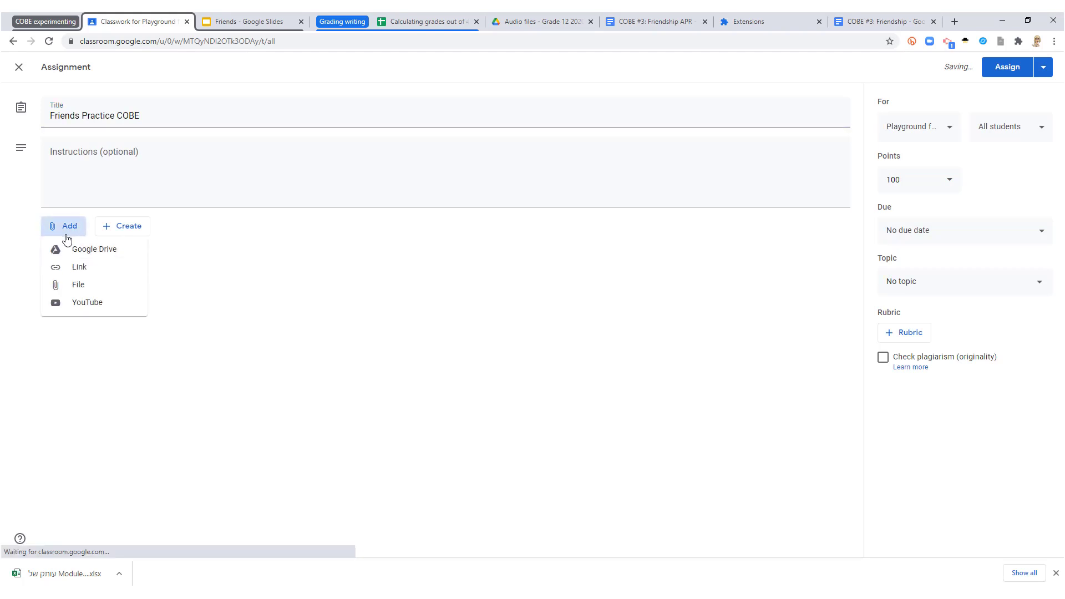
click(71, 254)
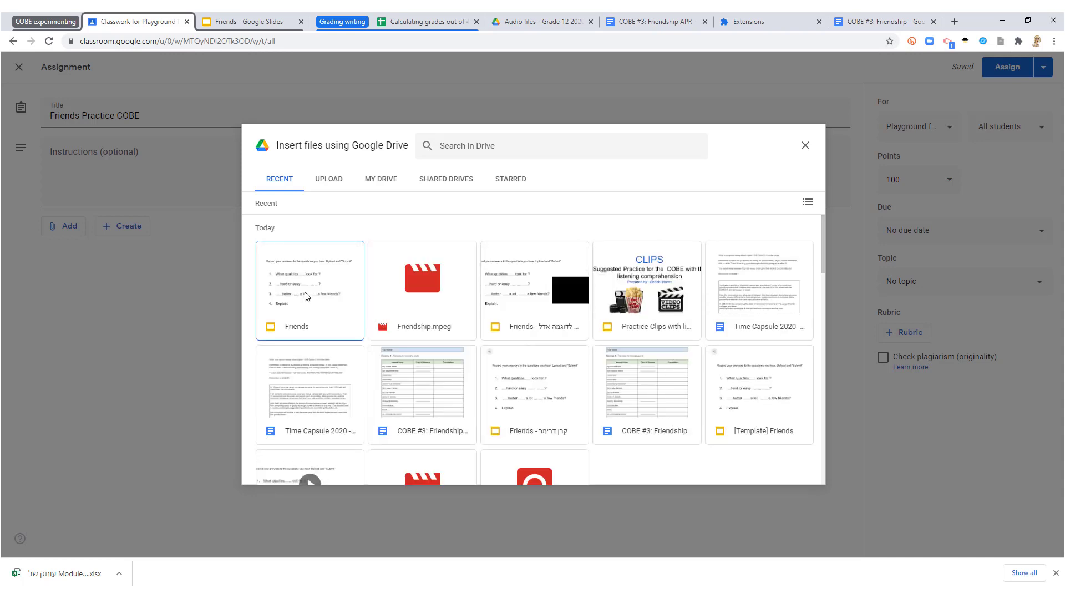
- Attach the Friends presentation, set to 'Make a copy for each student'
click(307, 297)
double_click(306, 296)
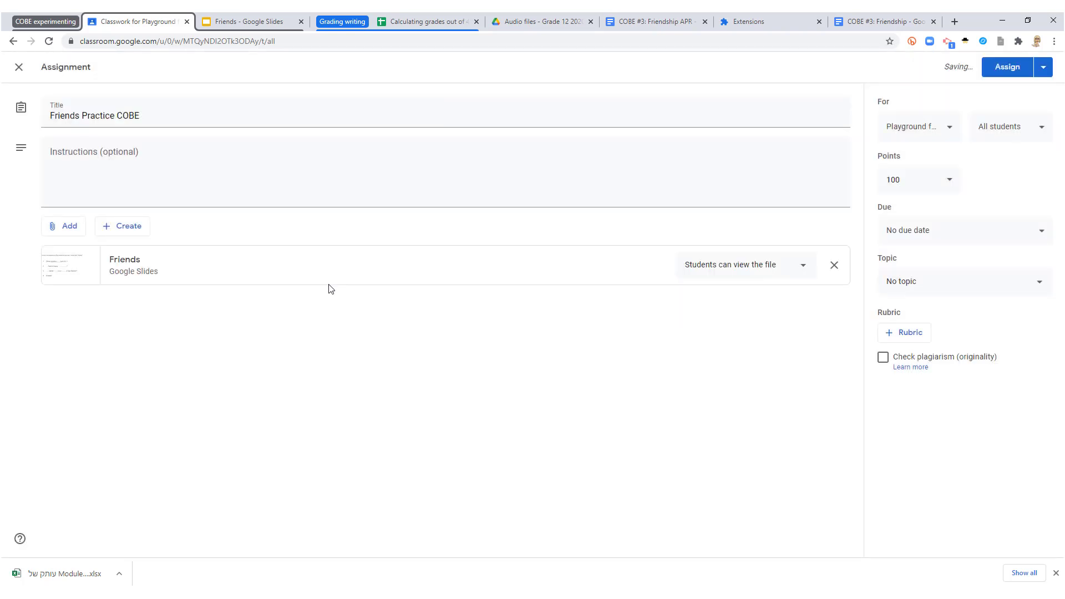
click(801, 270)
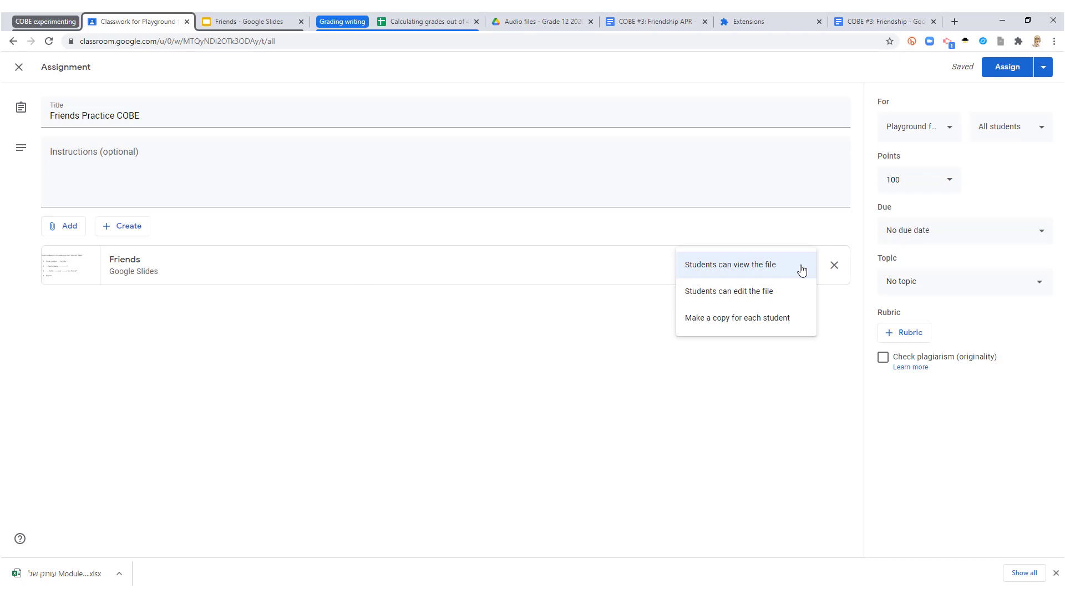
click(774, 331)
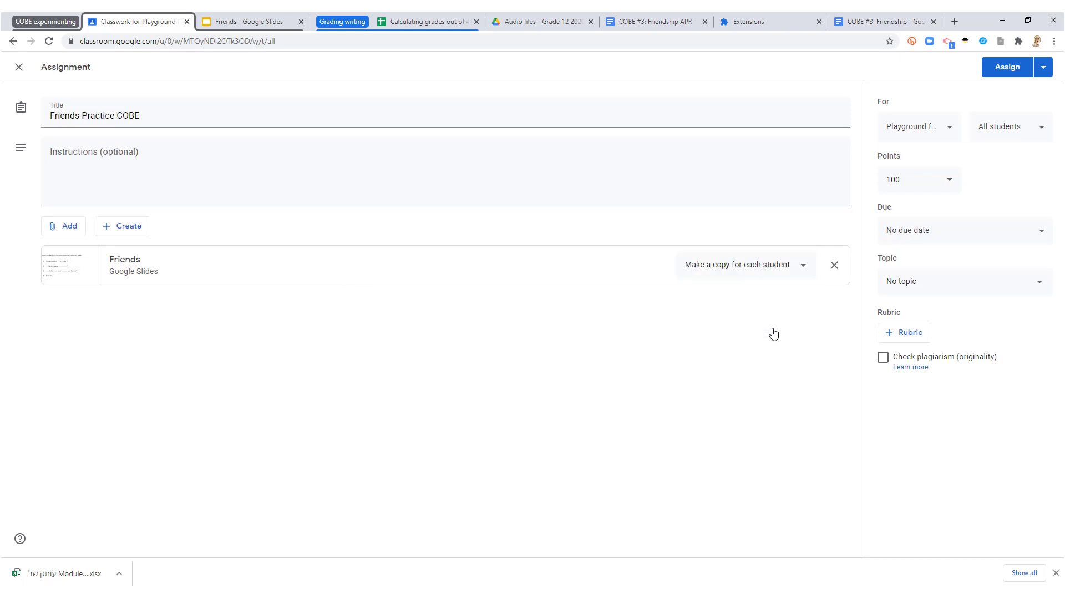
- Assign the work to only the first student instead of all students
click(1036, 130)
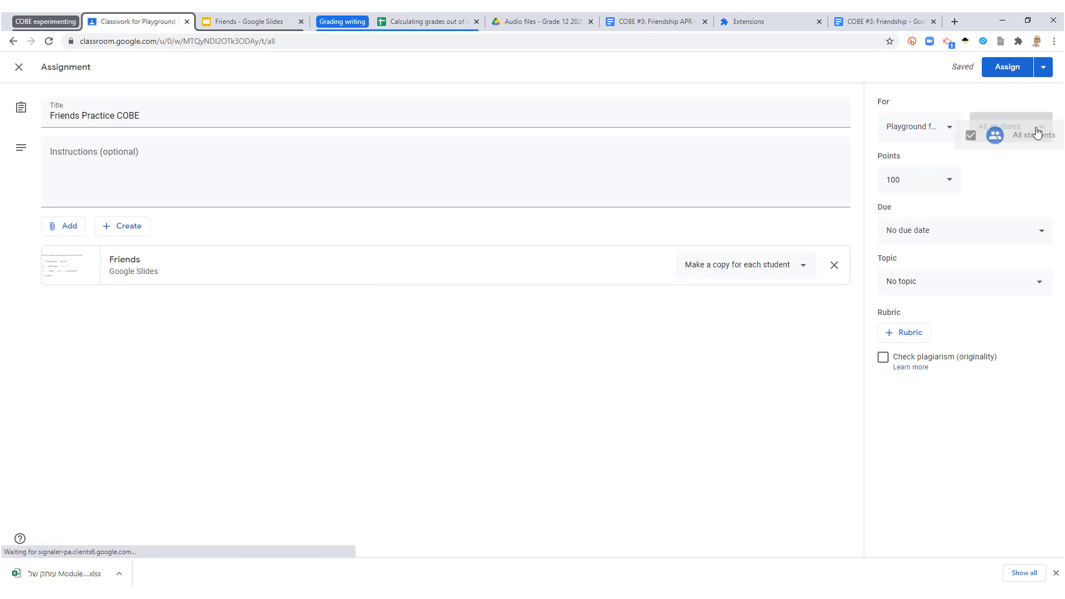
click(932, 165)
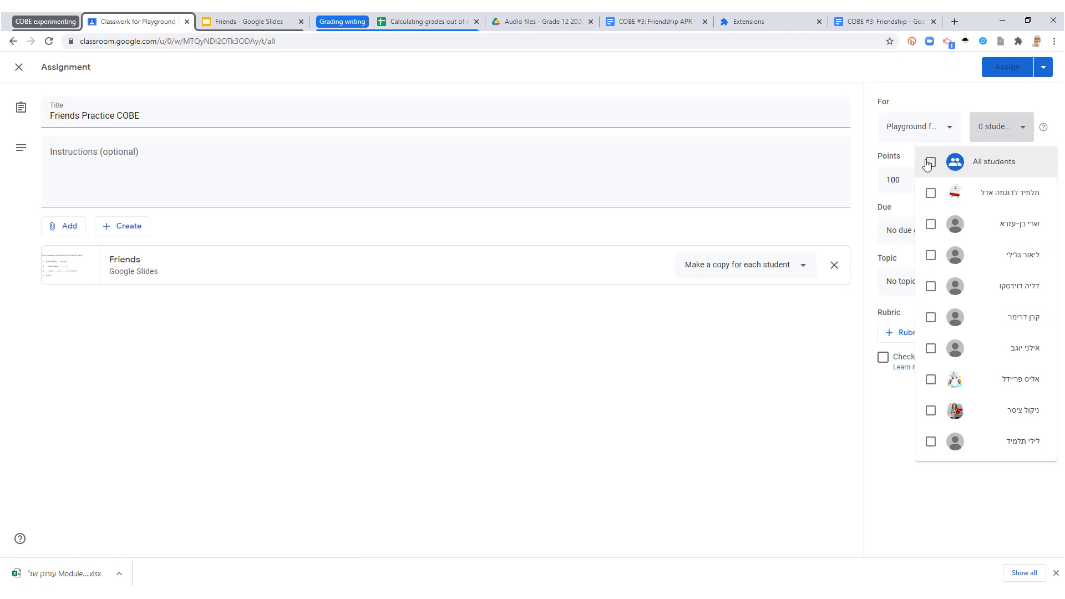
click(930, 193)
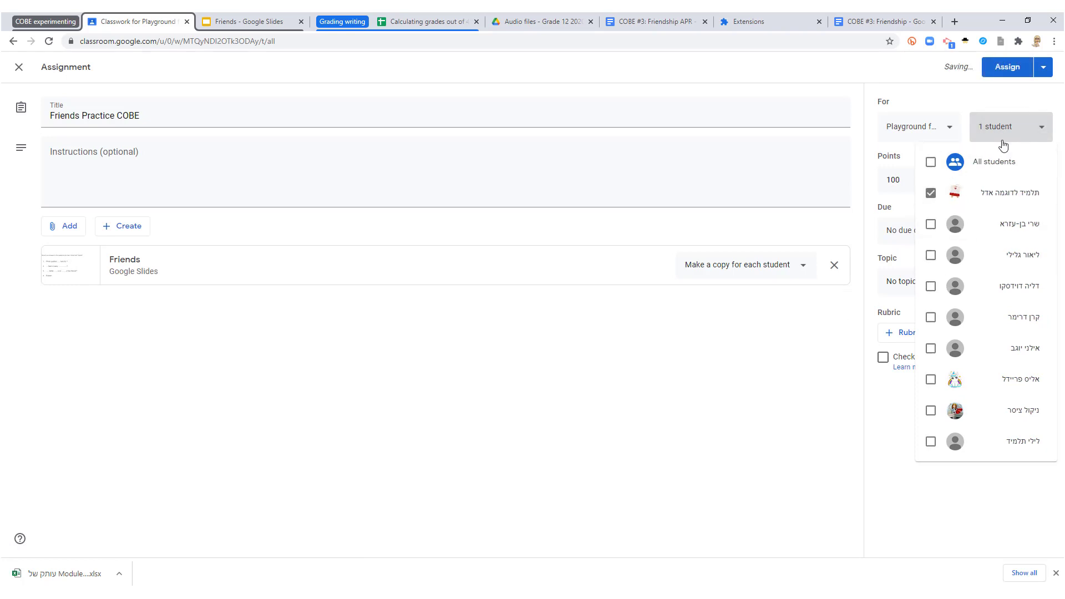
click(803, 417)
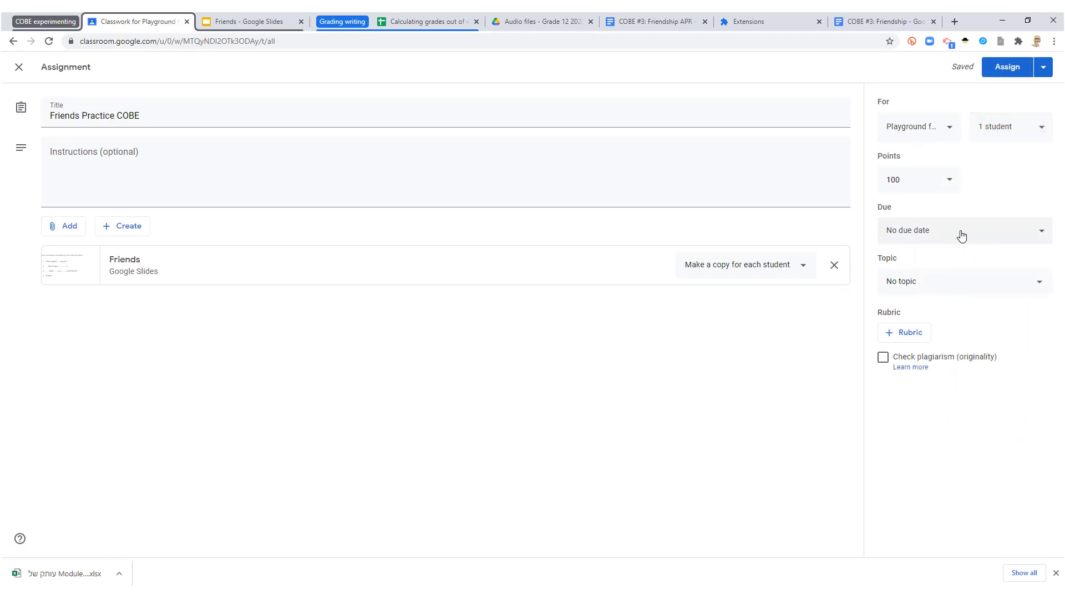
- Post the assignment, then launch Google Classroom on the phone
click(1004, 72)
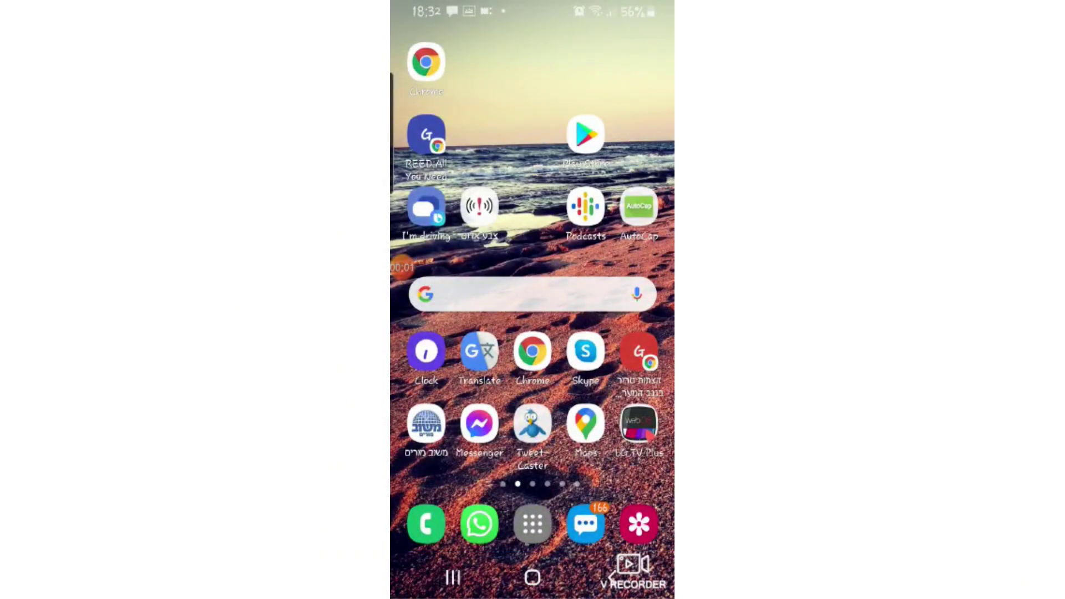
click(533, 523)
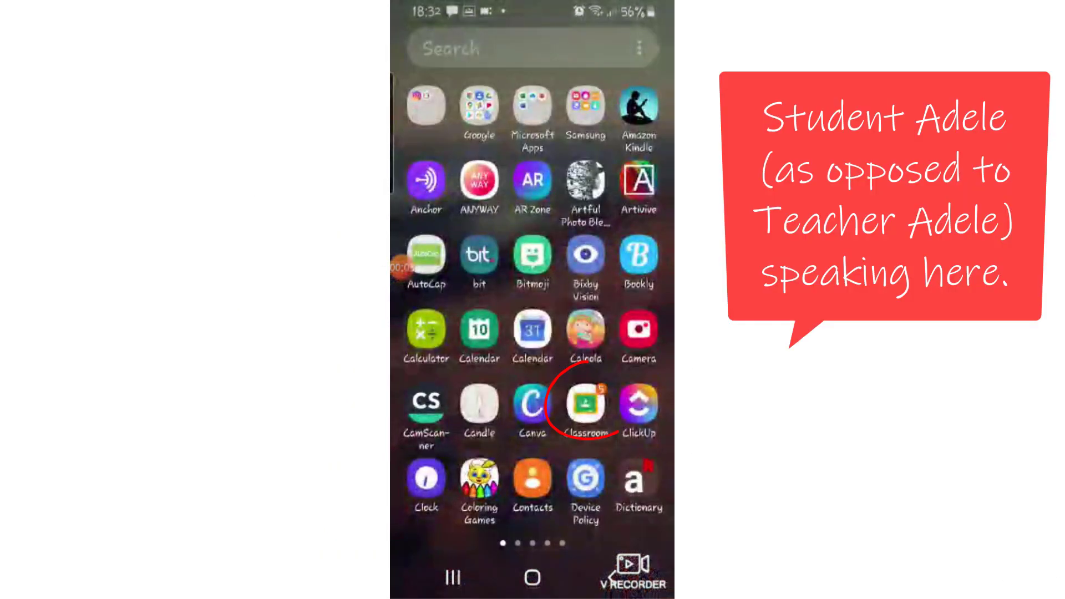
click(585, 403)
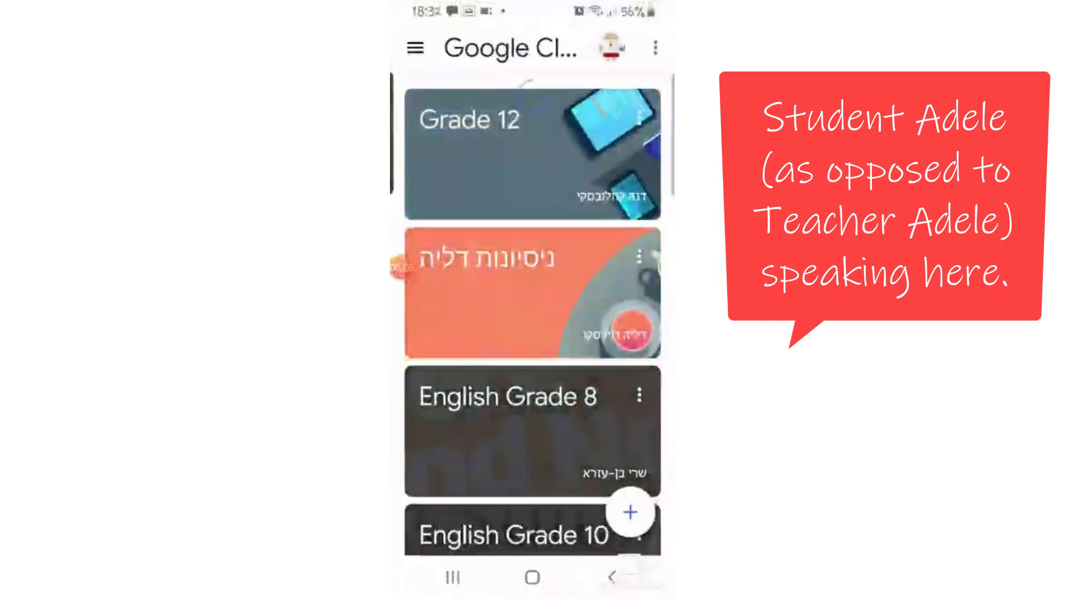
- In the Playground for NHS Teachers class, expand Your work and show attachment options
scroll(532, 332, down, 5)
scroll(533, 333, down, 5)
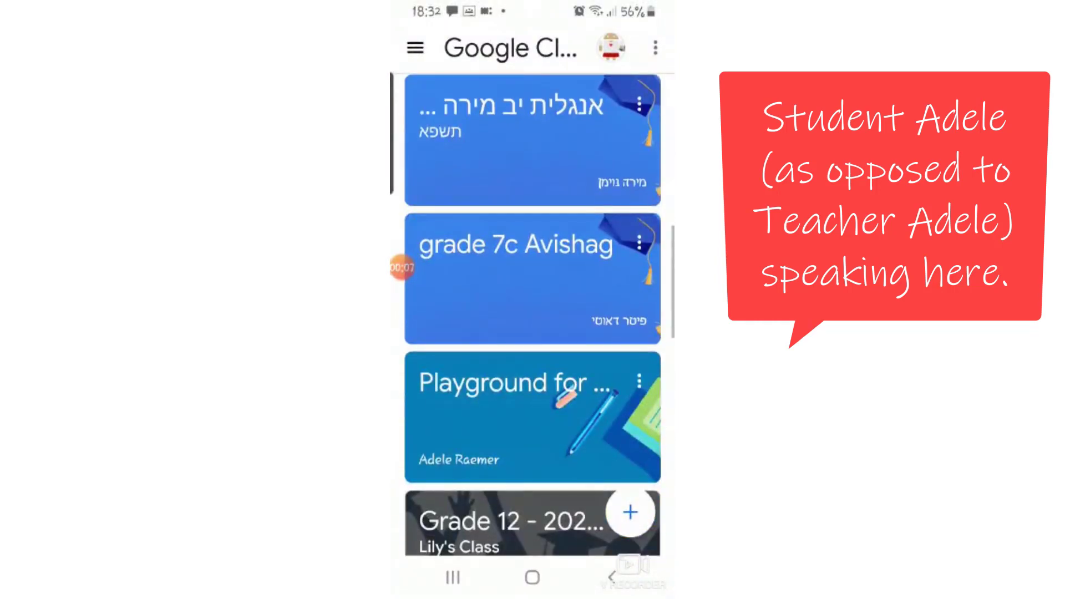
click(516, 233)
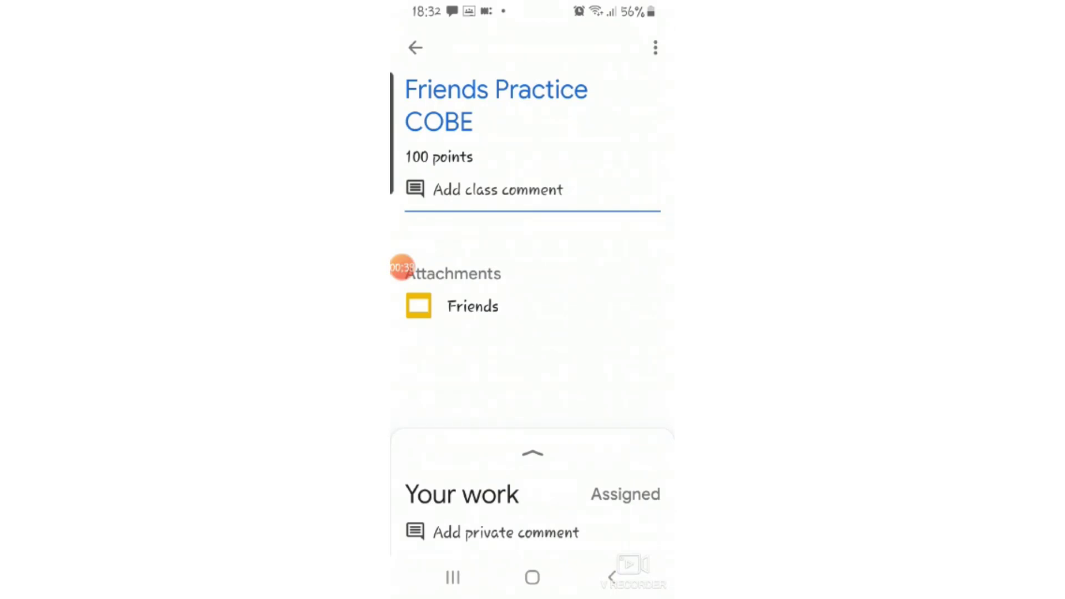
click(533, 453)
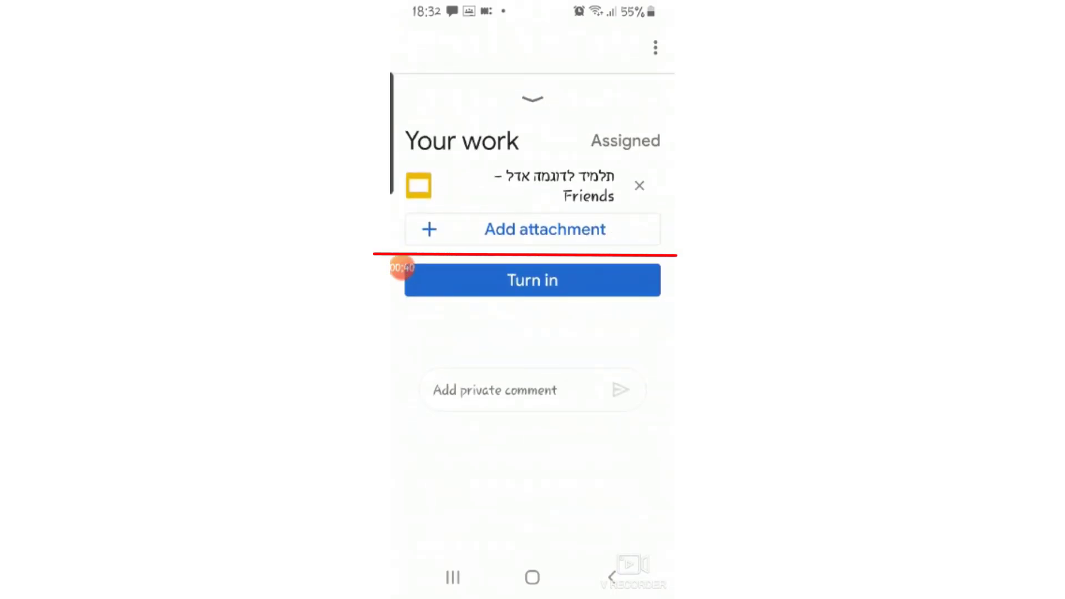
click(544, 229)
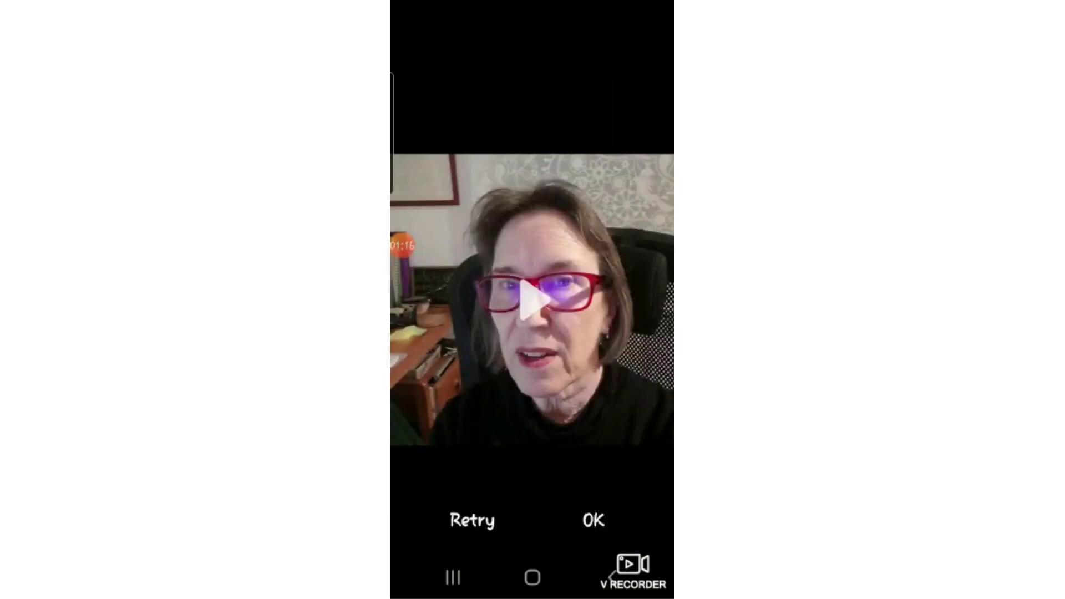
- Accept the recorded video answer and turn in the work
click(593, 520)
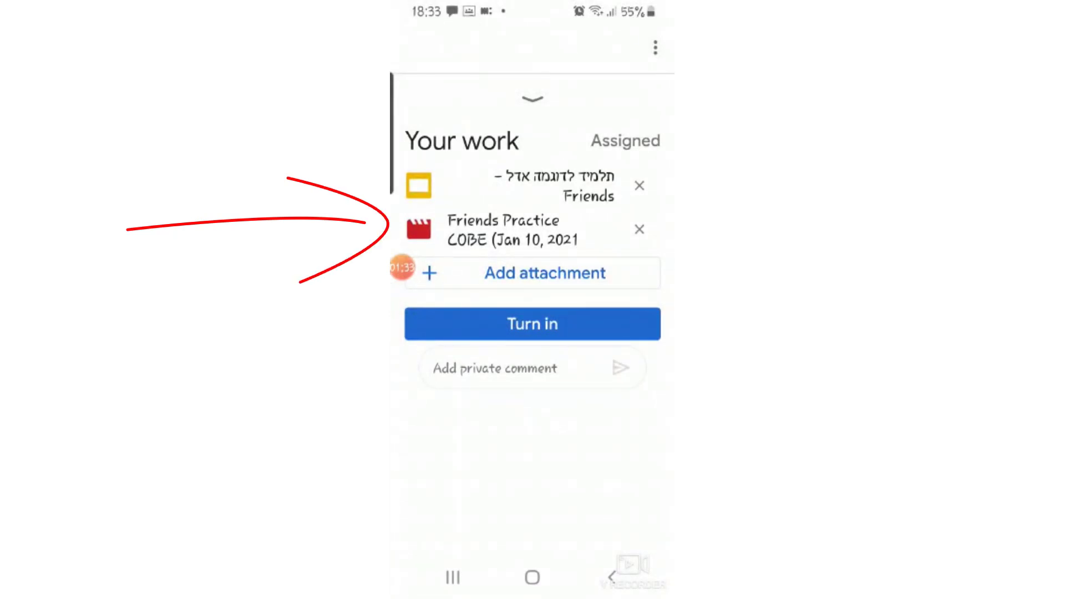
click(532, 323)
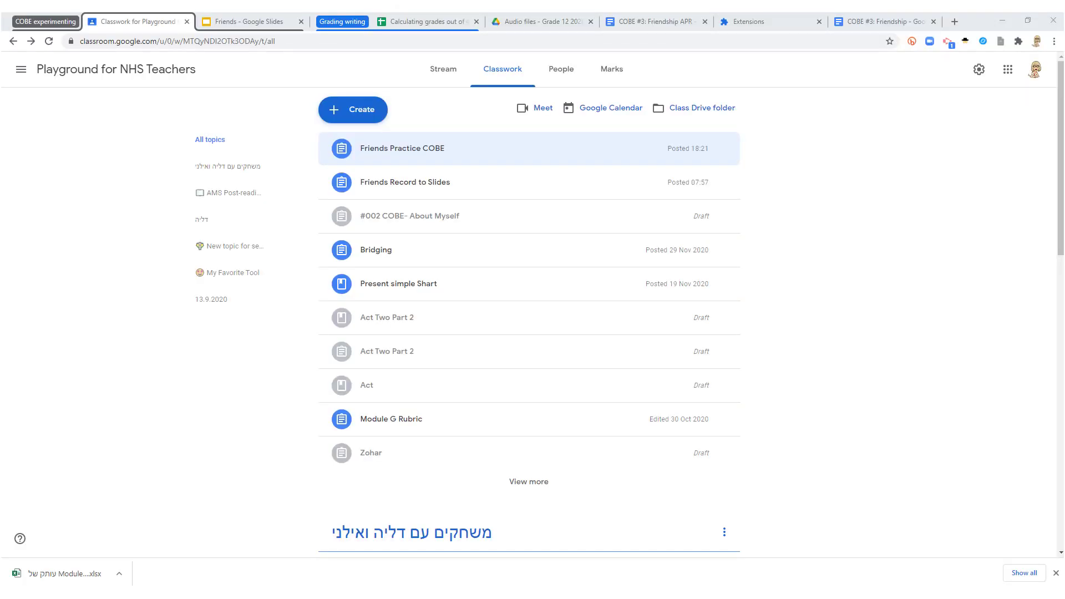
- Open the student's handed-in Friends Practice COBE submission and view its .mp4 video
click(355, 154)
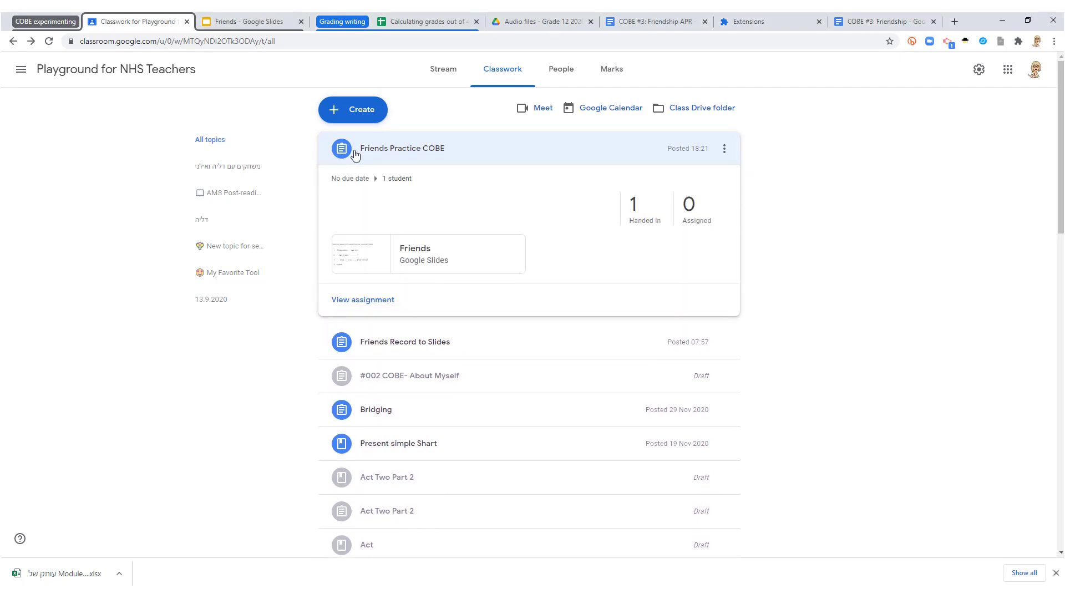
click(635, 213)
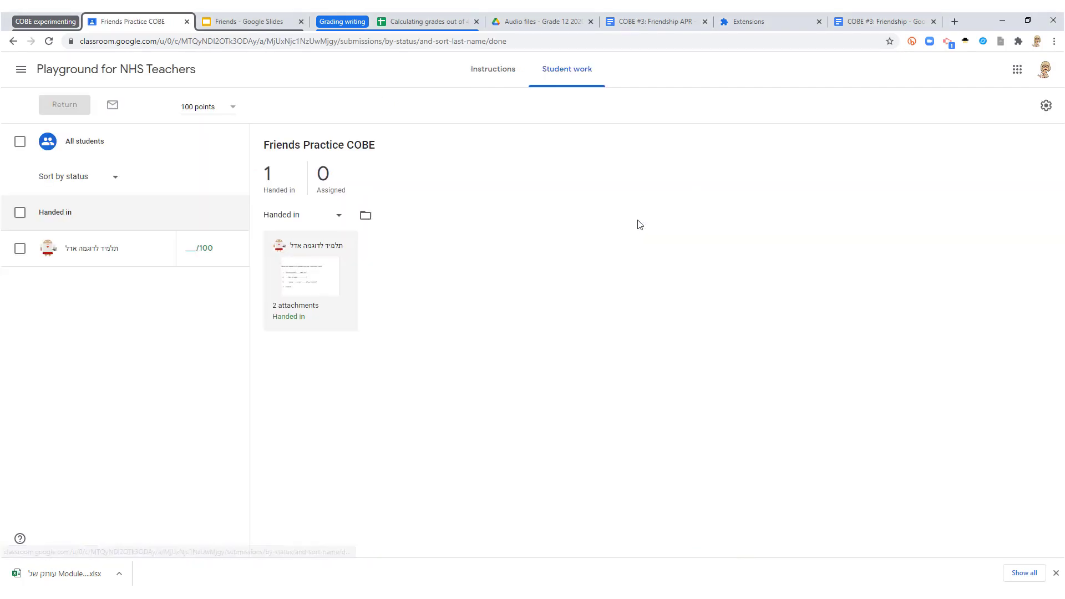
click(310, 279)
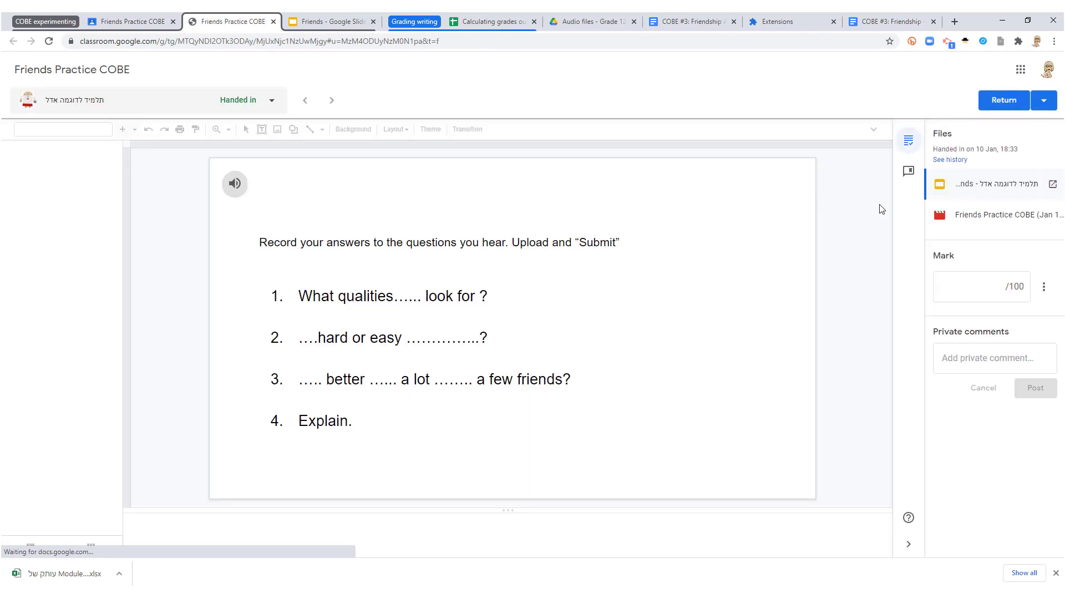
click(1008, 220)
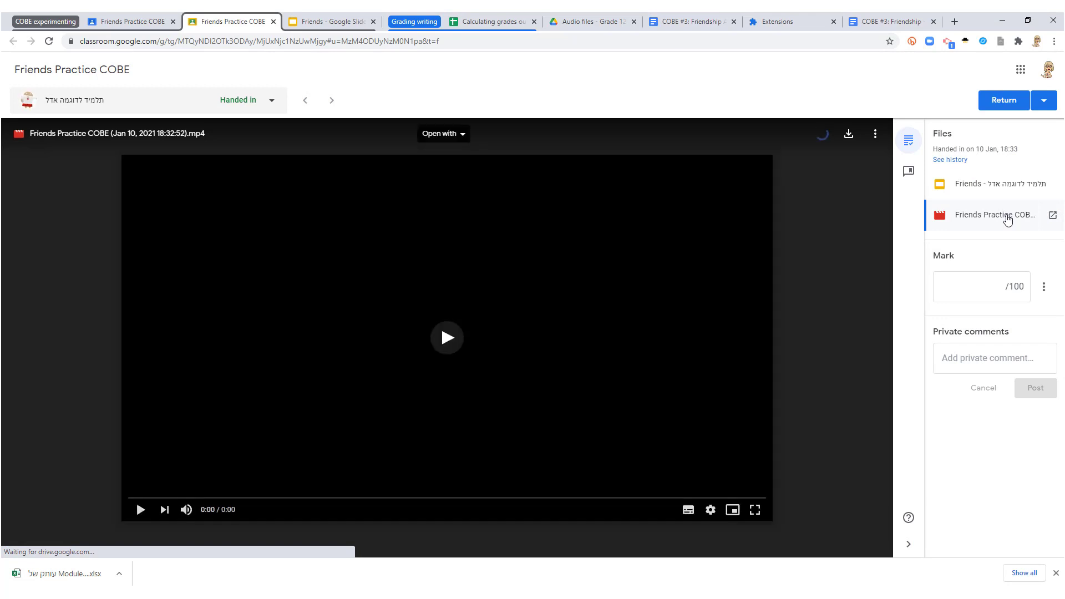
- Watch the student's video answer and enter a mark of 100
click(447, 338)
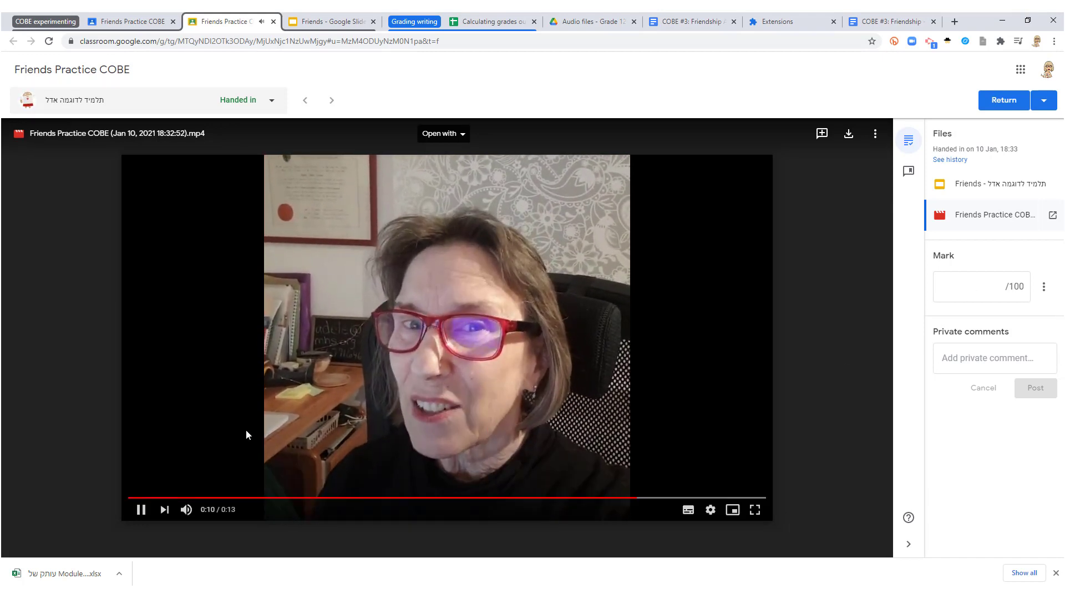
click(141, 509)
click(977, 289)
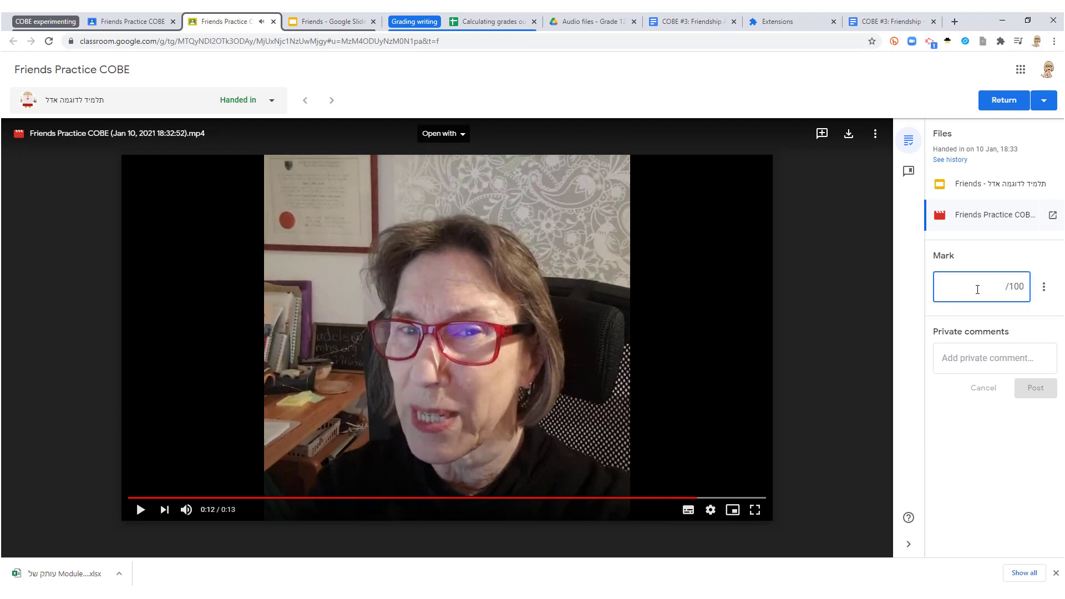
text(100)
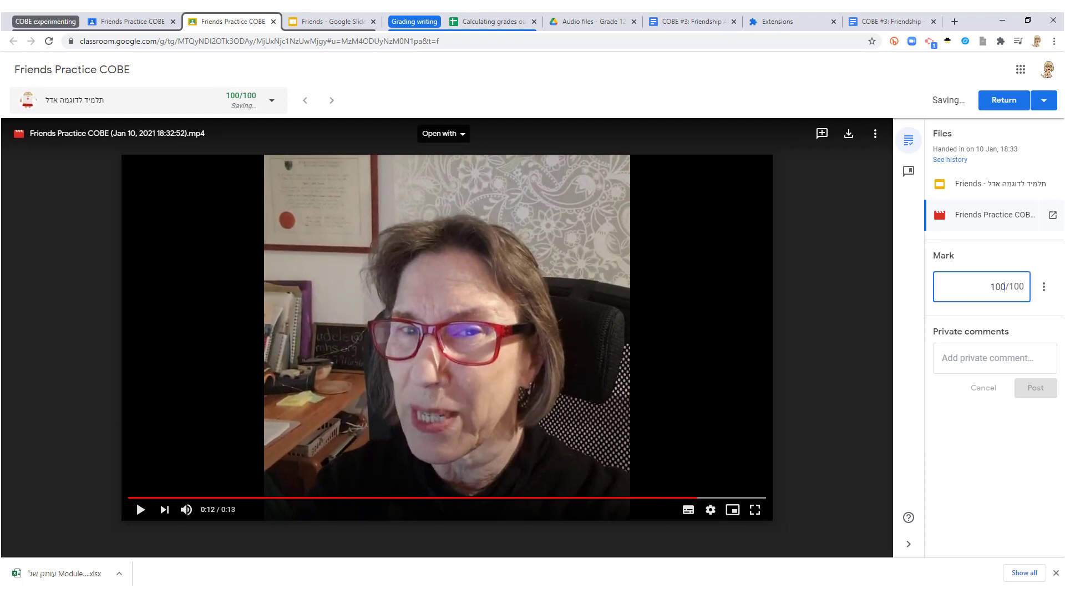
- Post the private comment 'Well done!' on the submission
click(977, 364)
text(We)
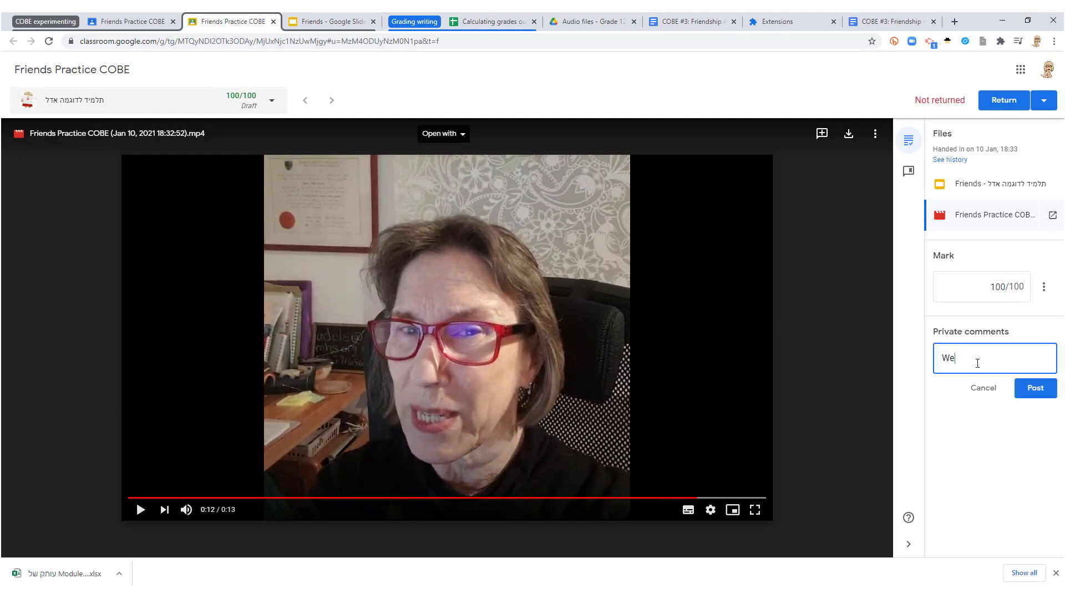
text(ll done!)
click(1035, 394)
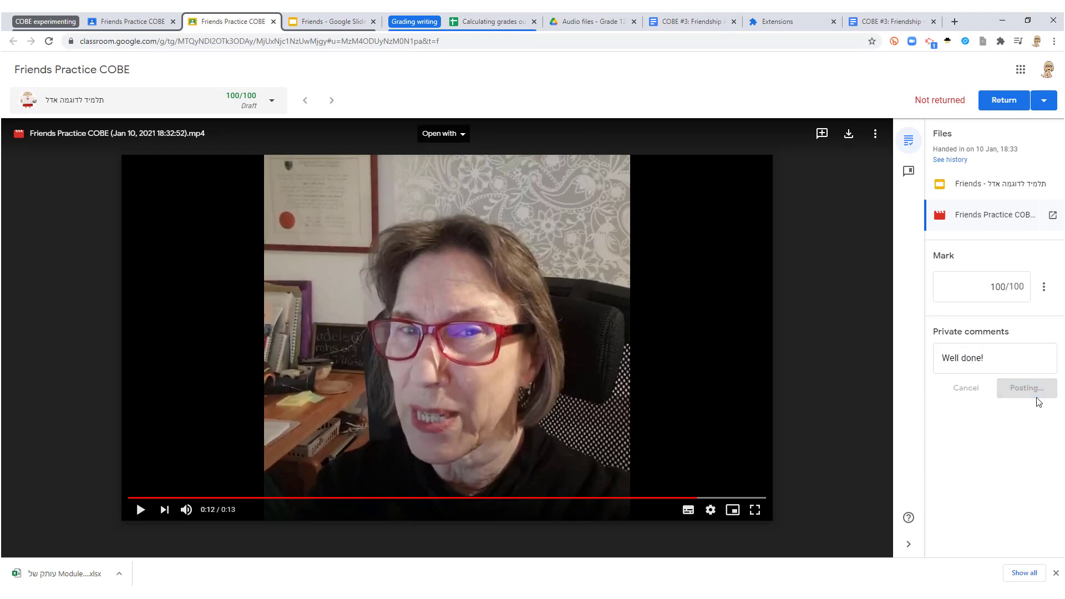
click(273, 103)
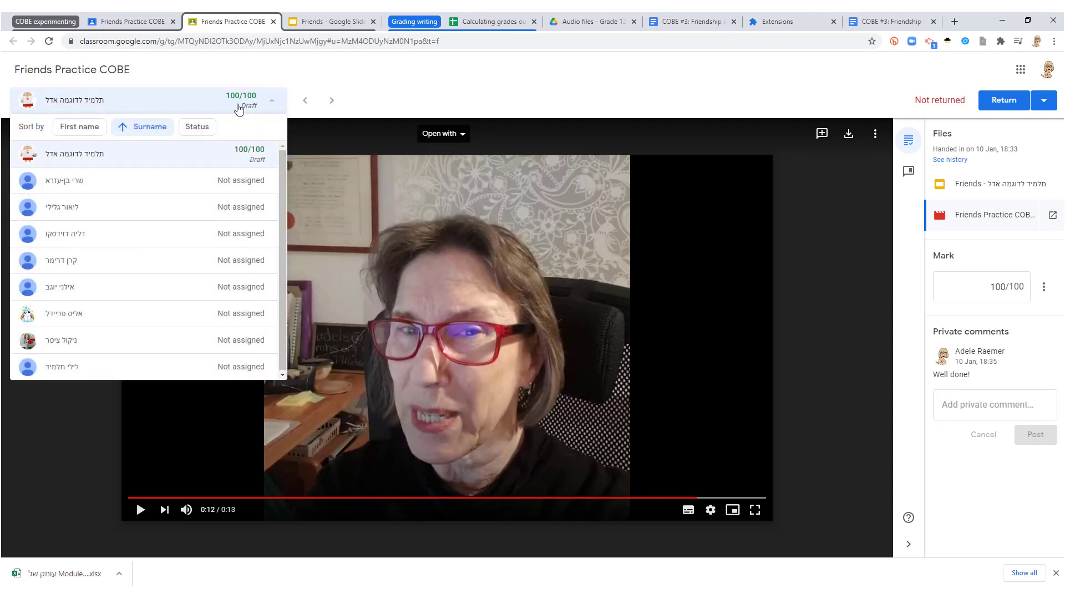
click(215, 104)
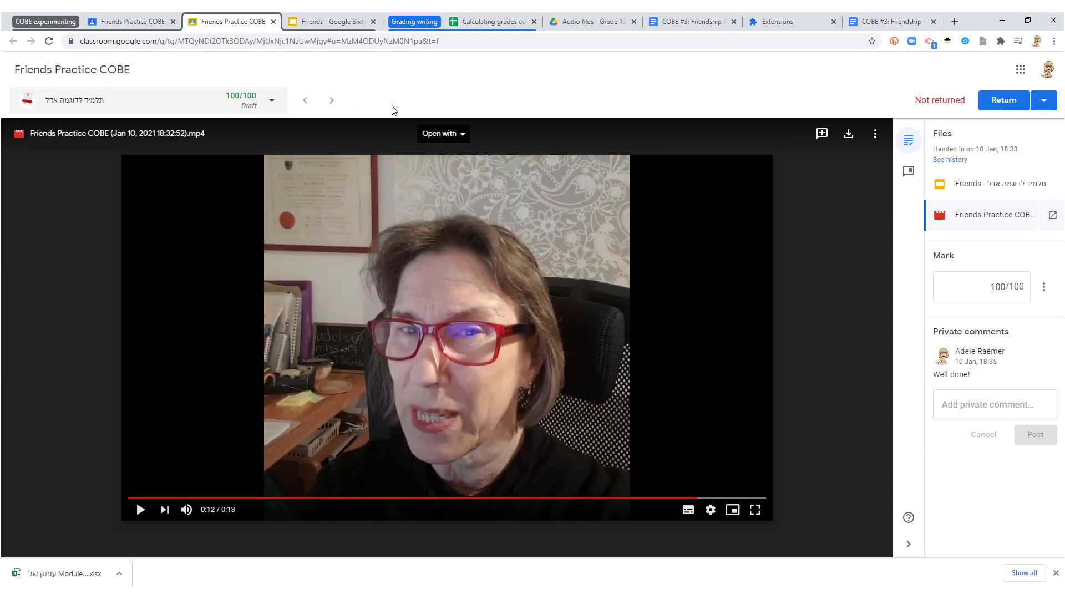